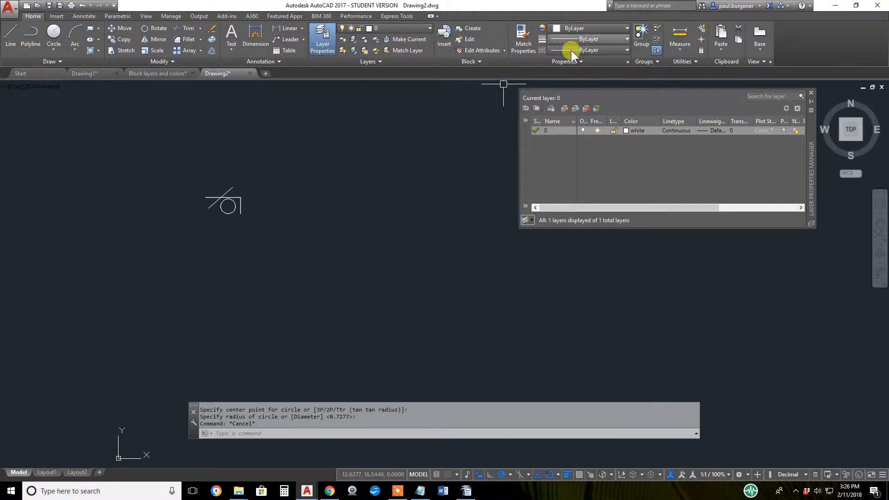
# Start a block definition named block1 and set its base point at the circle's centre
pyautogui.click(241, 200)
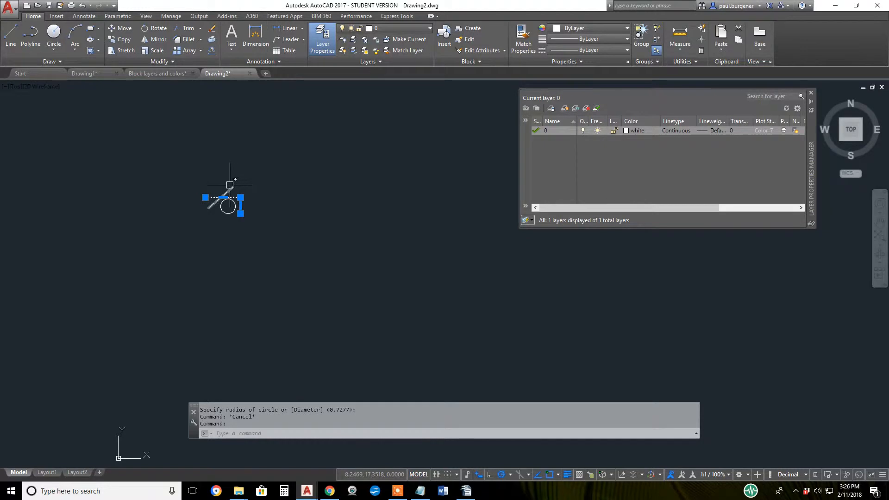
pyautogui.press('Escape')
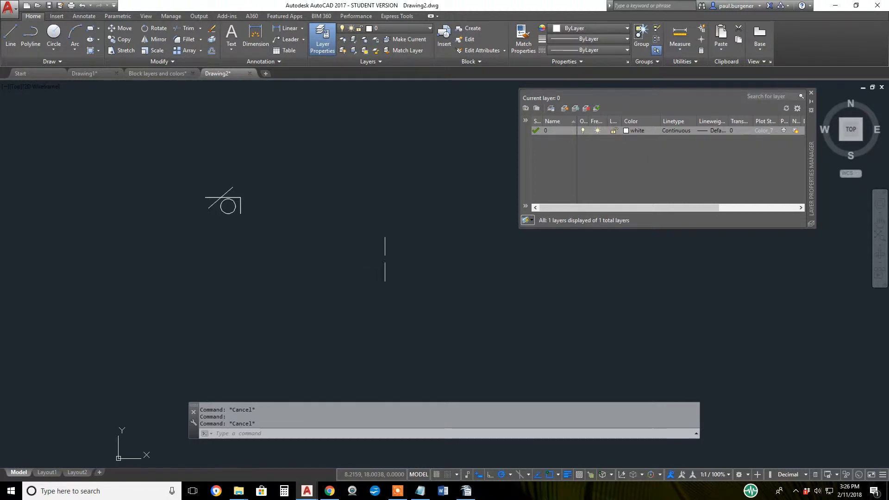
pyautogui.click(471, 27)
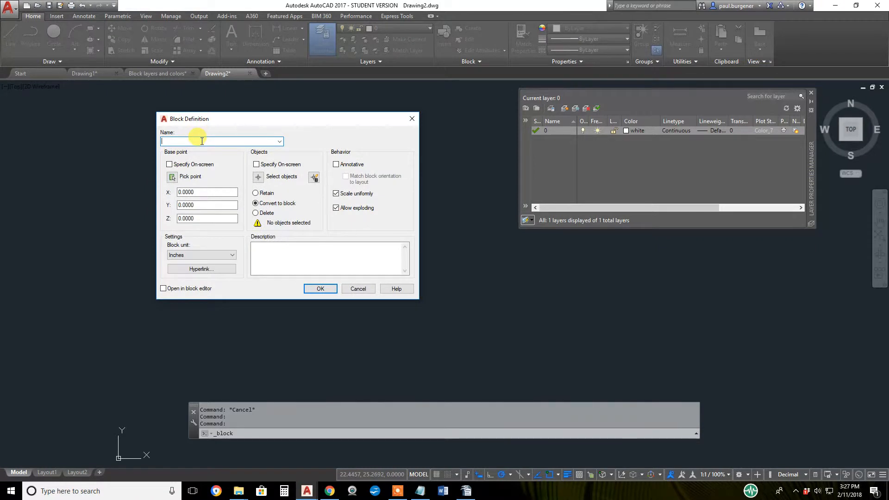
pyautogui.write('block1')
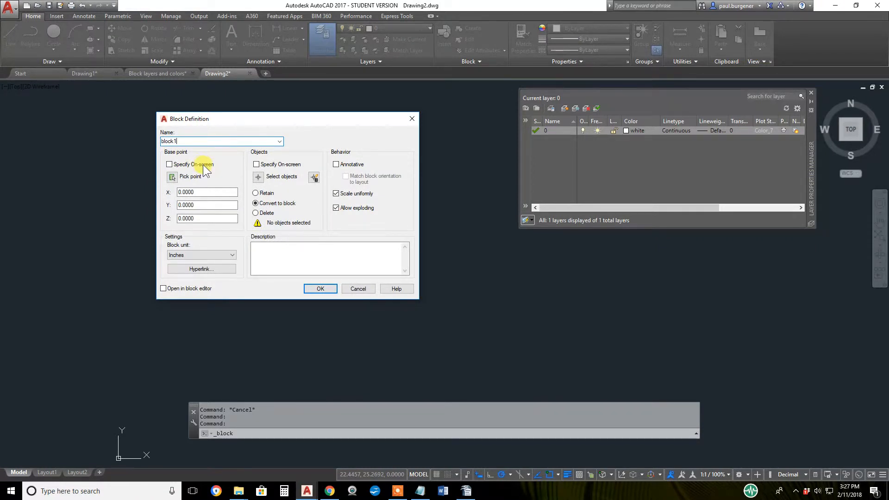
pyautogui.click(172, 177)
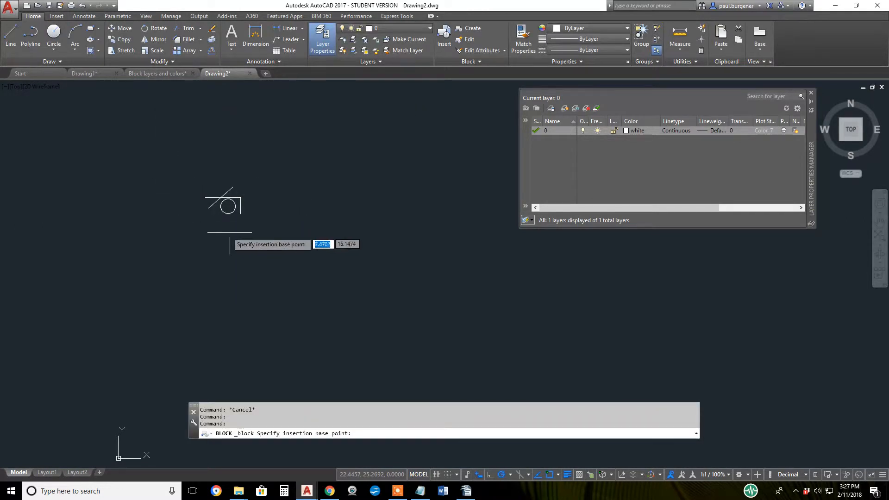
pyautogui.click(228, 206)
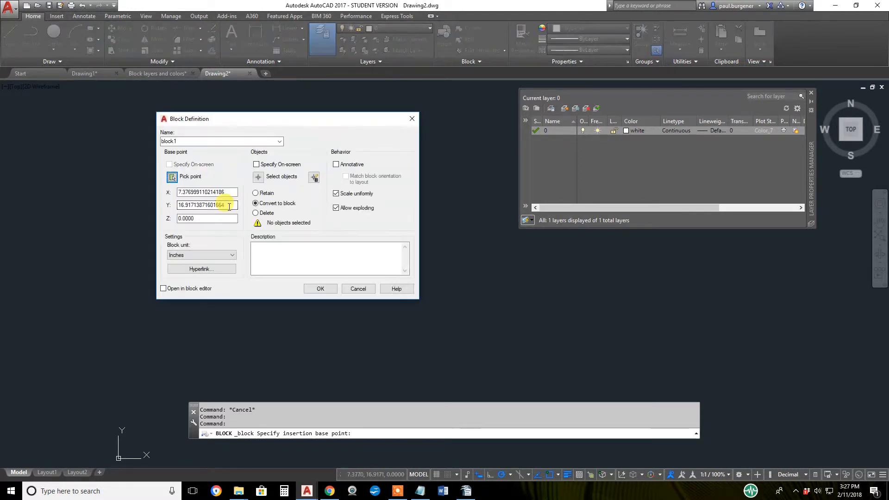
# Include the circle, the diagonal line and the angled polyline as the block's objects and complete the definition
pyautogui.click(261, 177)
pyautogui.click(263, 195)
pyautogui.click(226, 206)
pyautogui.press('Return')
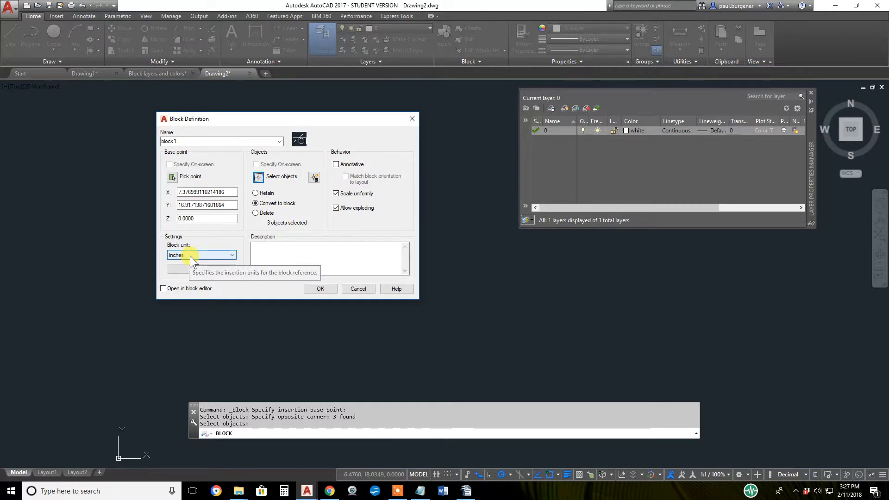
pyautogui.click(320, 289)
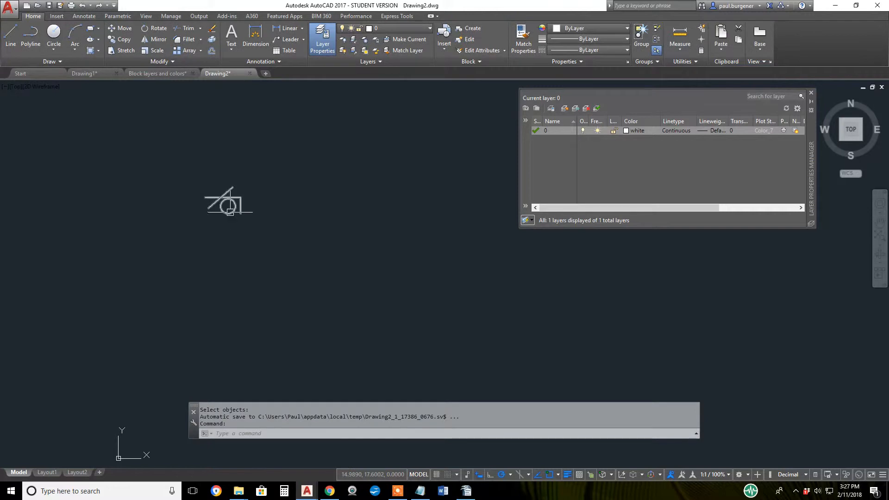
pyautogui.click(237, 214)
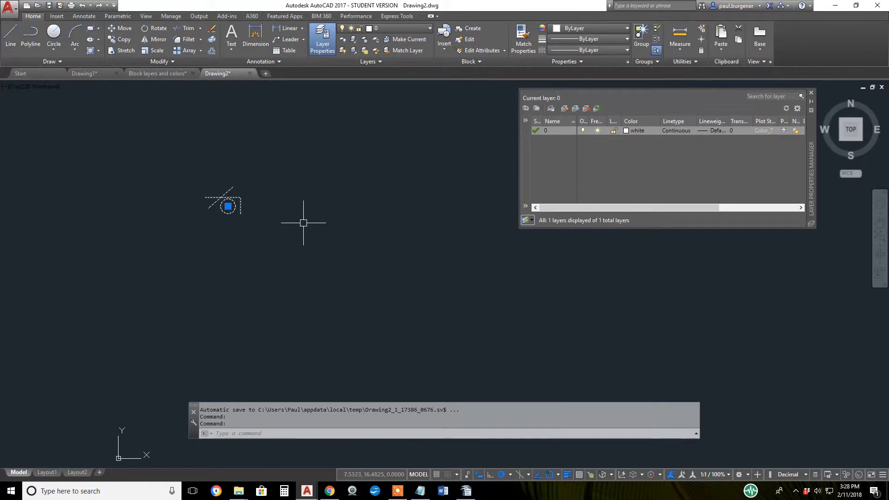
pyautogui.press('Escape')
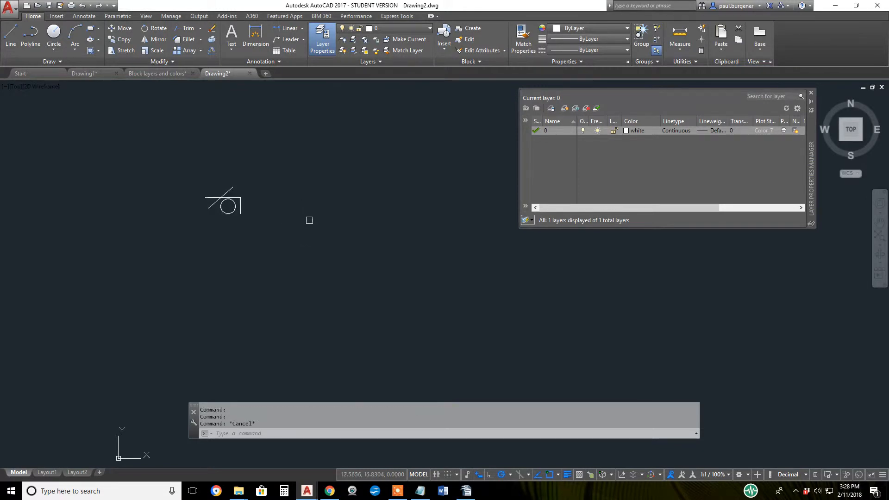
# Insert two instances of block1 above and to the right of the original symbol
pyautogui.click(444, 38)
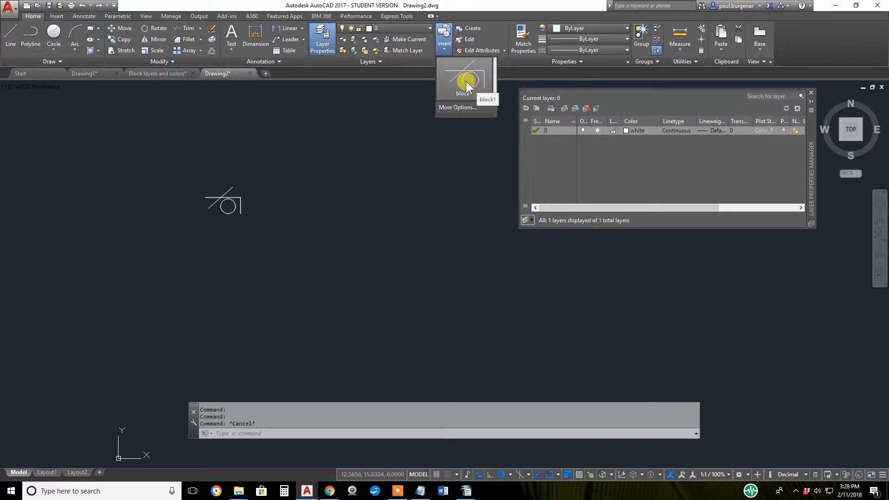
pyautogui.click(466, 86)
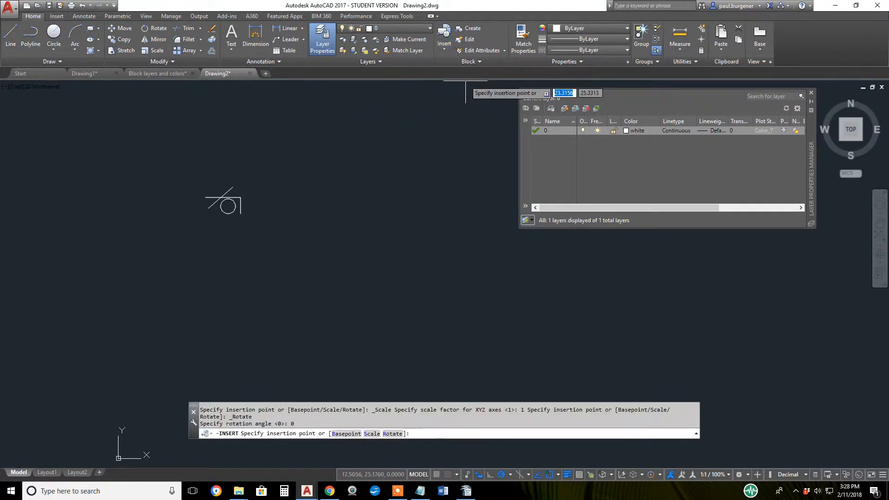
pyautogui.click(322, 142)
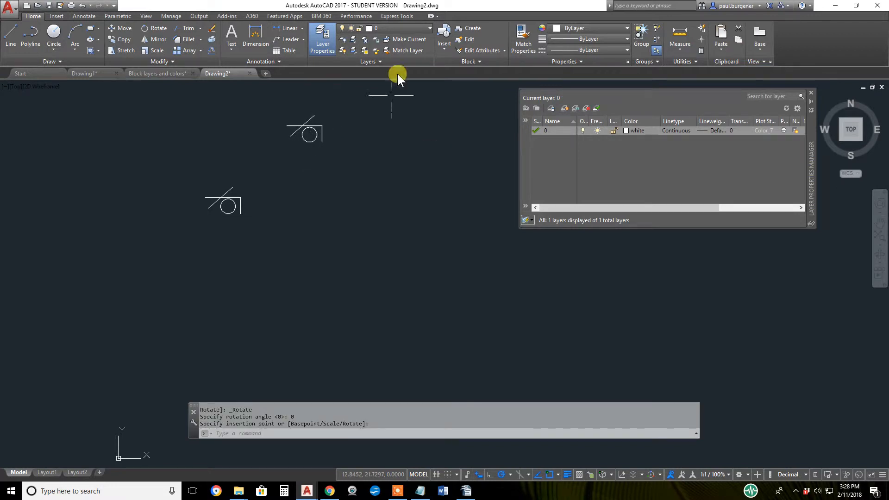
pyautogui.click(441, 48)
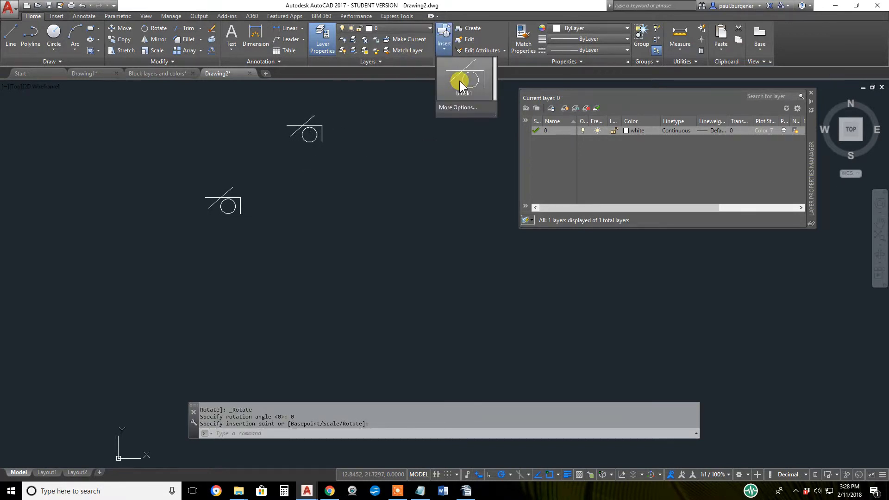
pyautogui.click(465, 83)
pyautogui.click(355, 121)
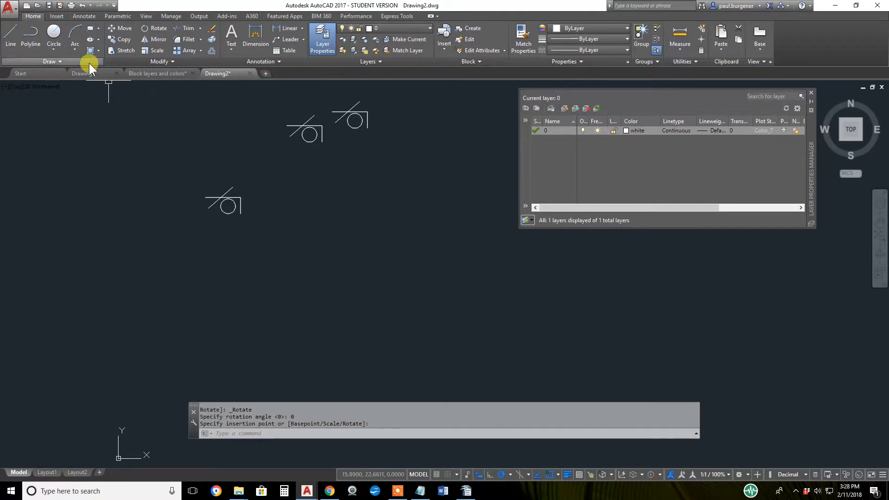
# Copy the two inserted blocks as a pair, placing one pair to their left and another to their right
pyautogui.click(125, 42)
pyautogui.click(377, 153)
pyautogui.click(298, 109)
pyautogui.press('Return')
pyautogui.click(313, 116)
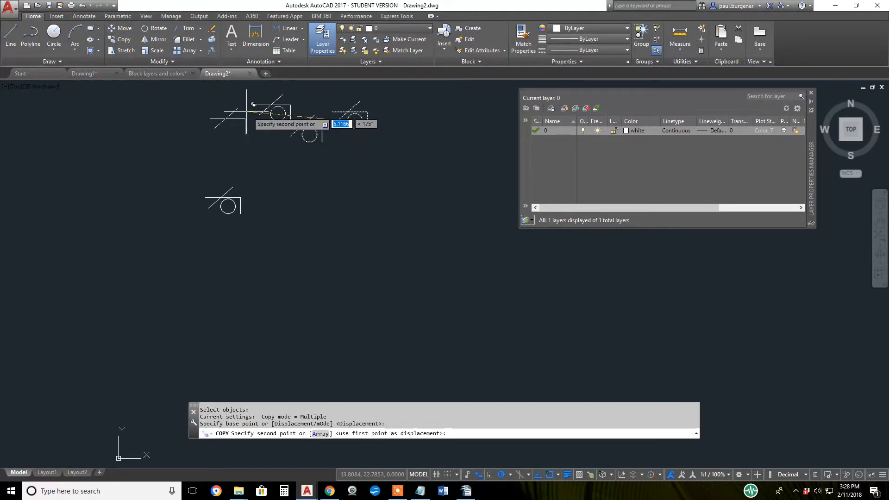
pyautogui.click(233, 104)
pyautogui.click(396, 124)
pyautogui.press('Escape')
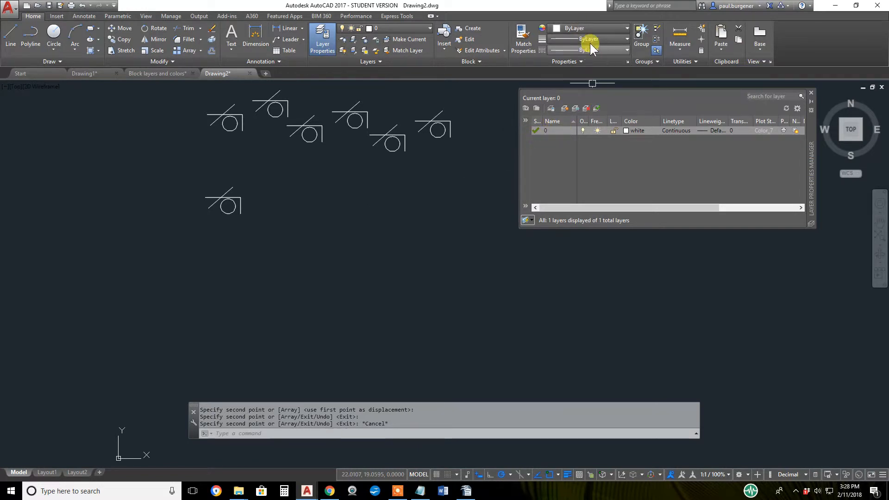
# Rotate the rightmost block diagonally clockwise about its circle's centre
pyautogui.click(157, 30)
pyautogui.click(436, 129)
pyautogui.press('Return')
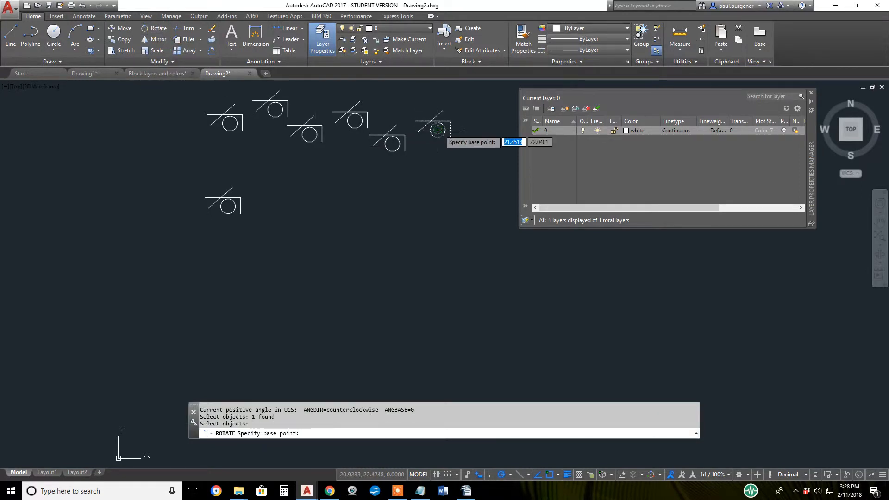
pyautogui.click(437, 129)
pyautogui.click(459, 153)
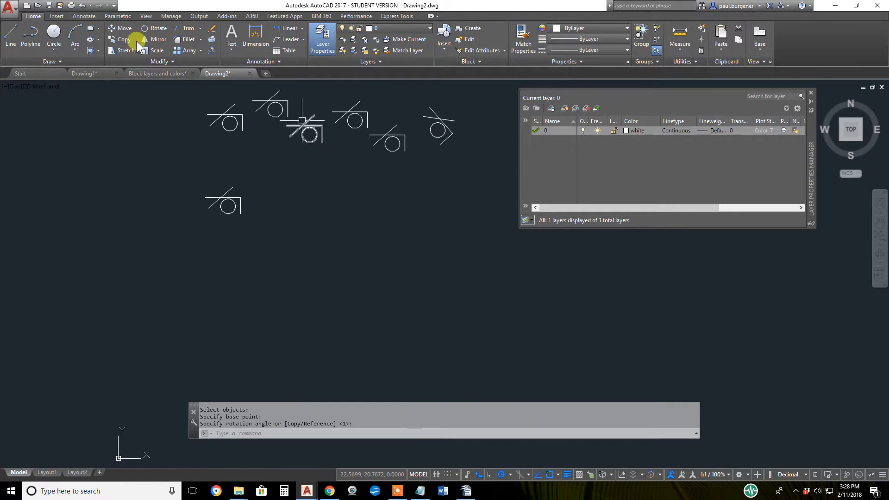
# Mirror the leftmost block in the upper row across a slanted line on its left, keeping the source object
pyautogui.click(158, 39)
pyautogui.click(226, 115)
pyautogui.press('Return')
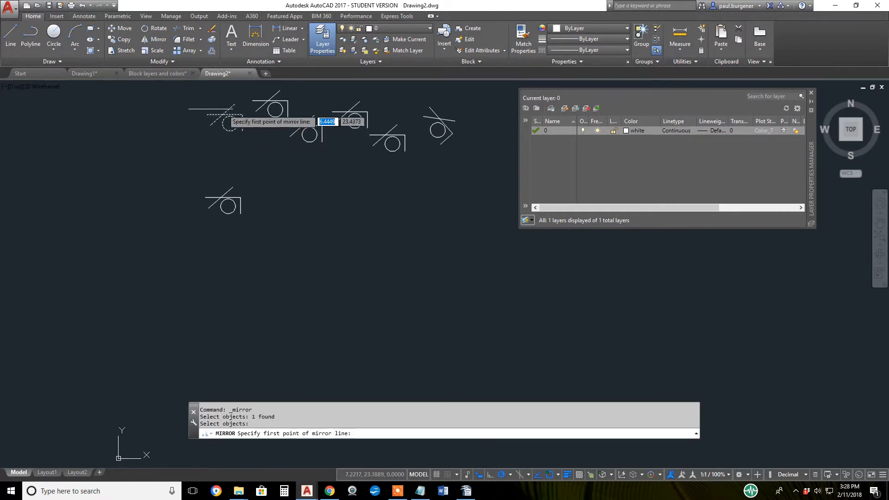
pyautogui.click(194, 106)
pyautogui.click(213, 145)
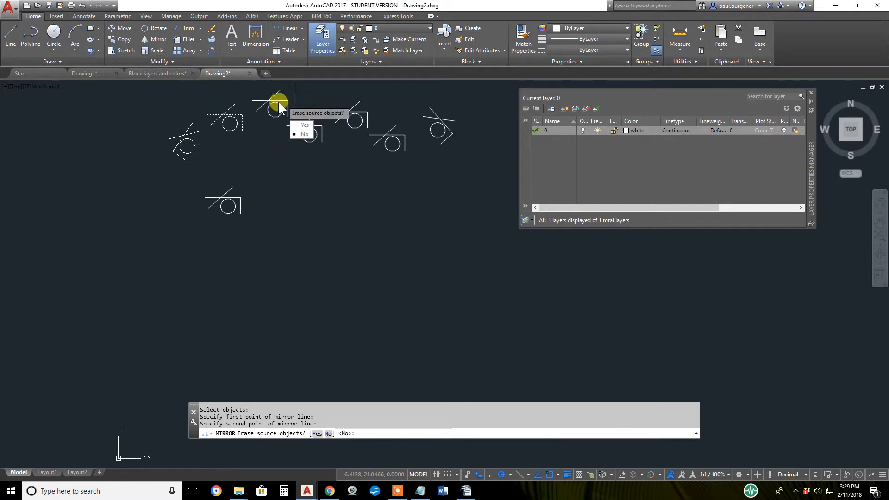
pyautogui.click(304, 135)
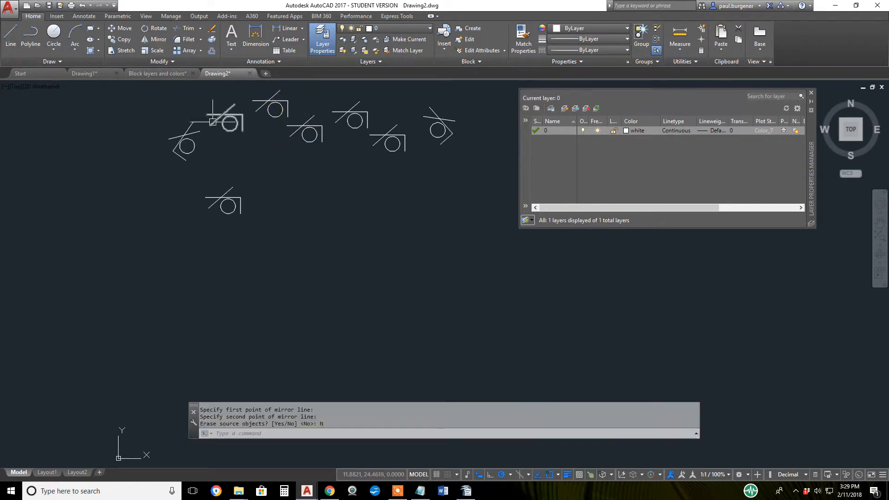
# Scale the topmost block by a factor of 1.5 about its circle's centre
pyautogui.click(157, 50)
pyautogui.click(279, 105)
pyautogui.press('Return')
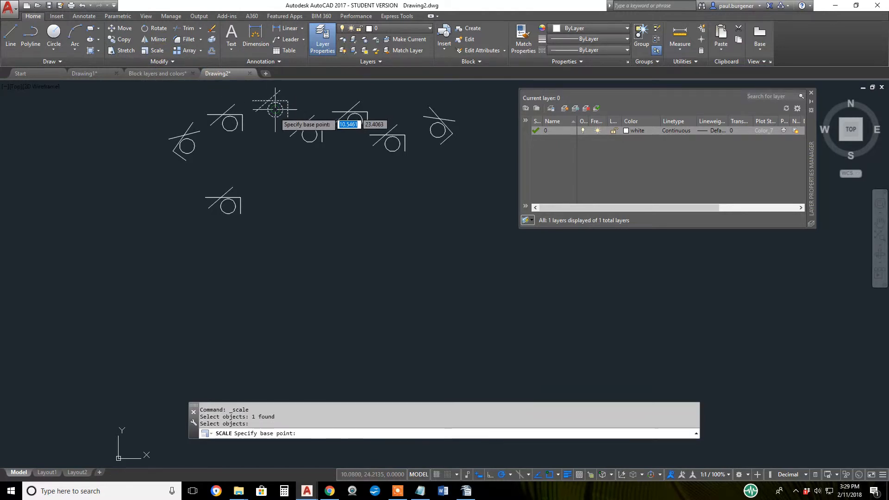
pyautogui.click(275, 110)
pyautogui.write('1.')
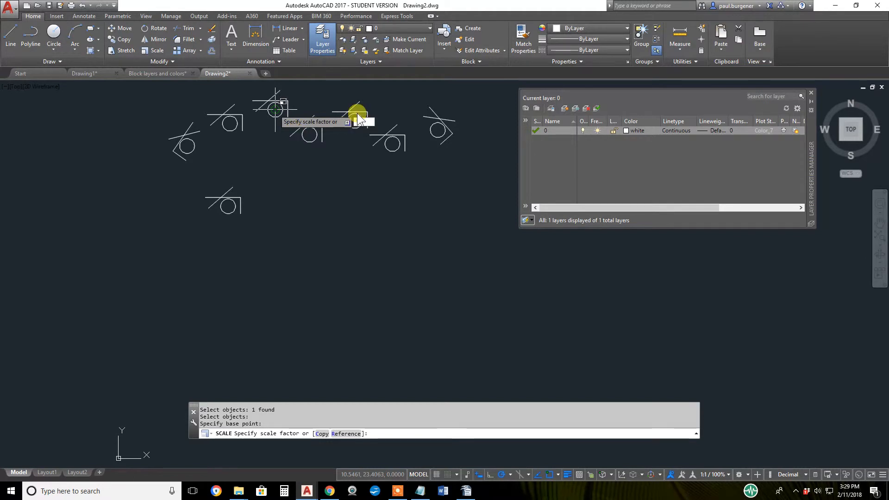
pyautogui.write('5')
pyautogui.press('Return')
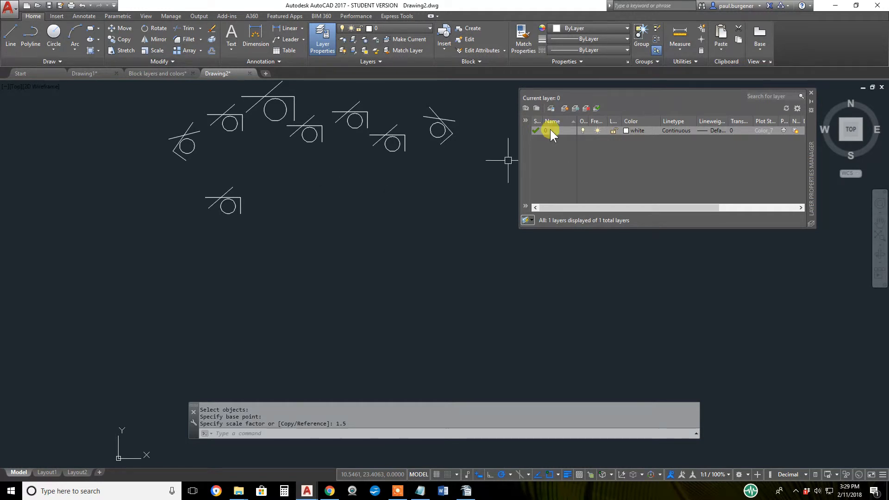
# Create a new layer with its default name and set its colour to green
pyautogui.click(564, 110)
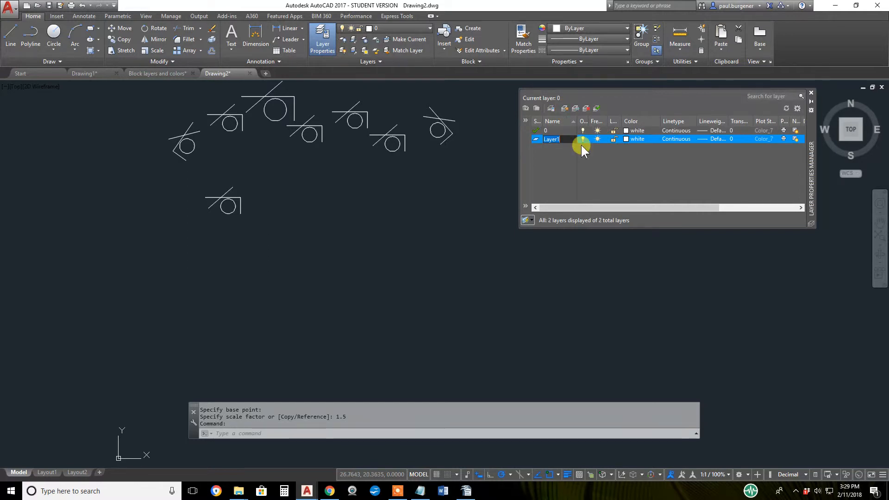
pyautogui.click(633, 139)
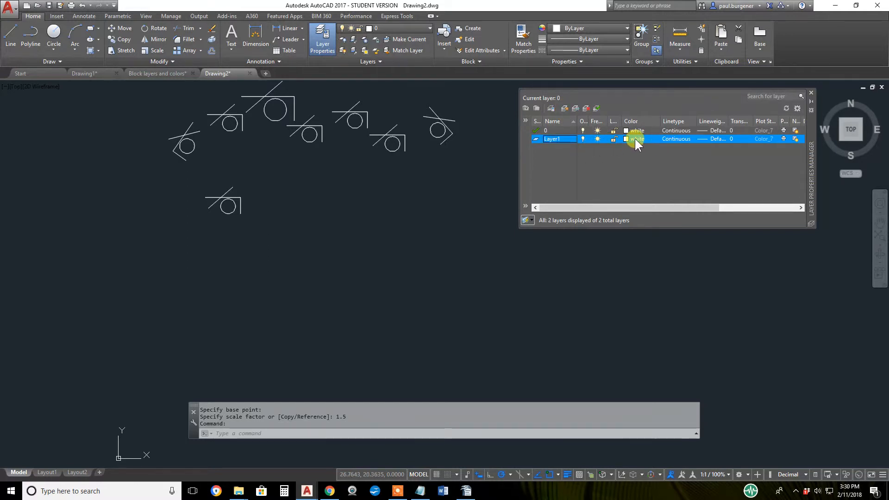
pyautogui.click(635, 138)
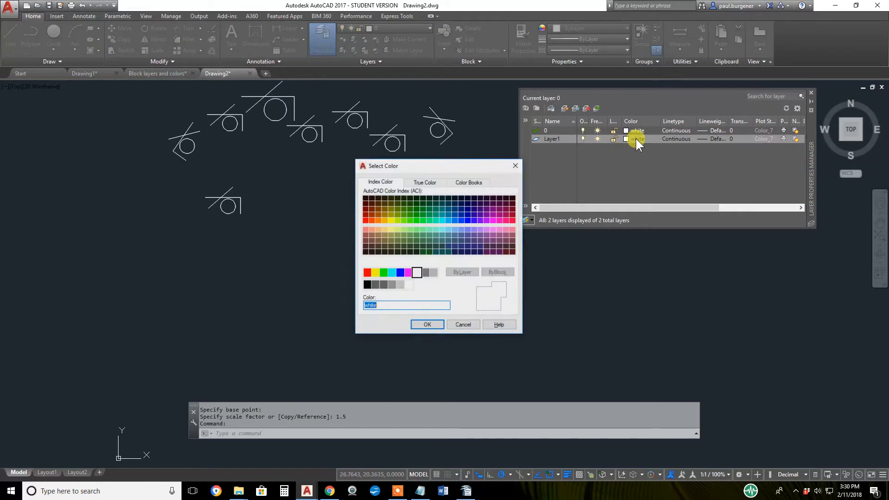
pyautogui.click(383, 273)
pyautogui.click(428, 326)
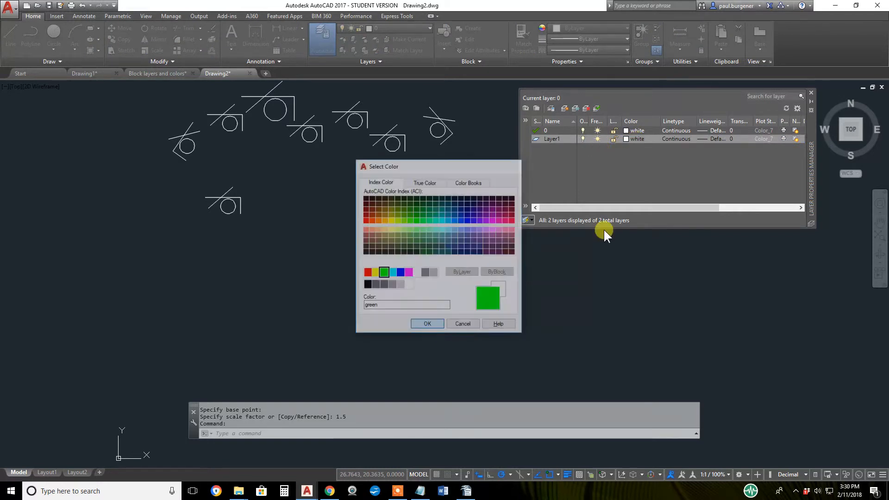
# Load the CENTERX2 linetype and assign it to the green layer
pyautogui.click(675, 140)
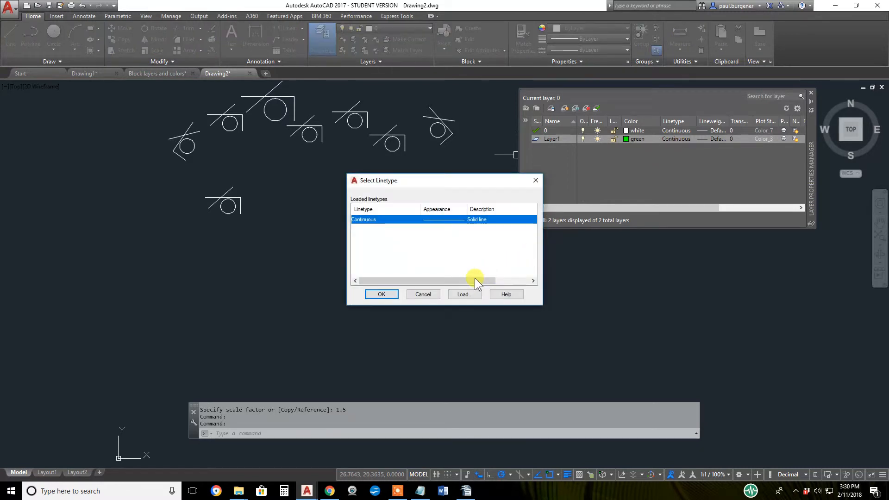
pyautogui.click(463, 292)
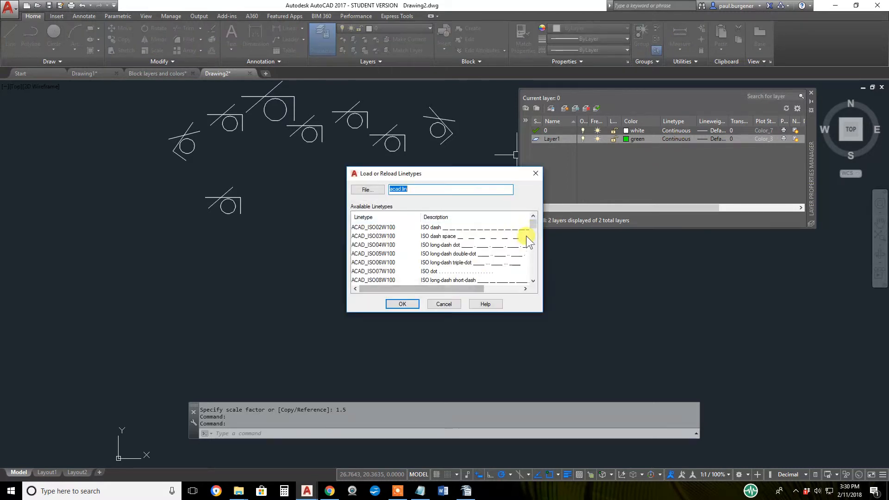
pyautogui.moveTo(533, 225); pyautogui.dragTo(532, 245)
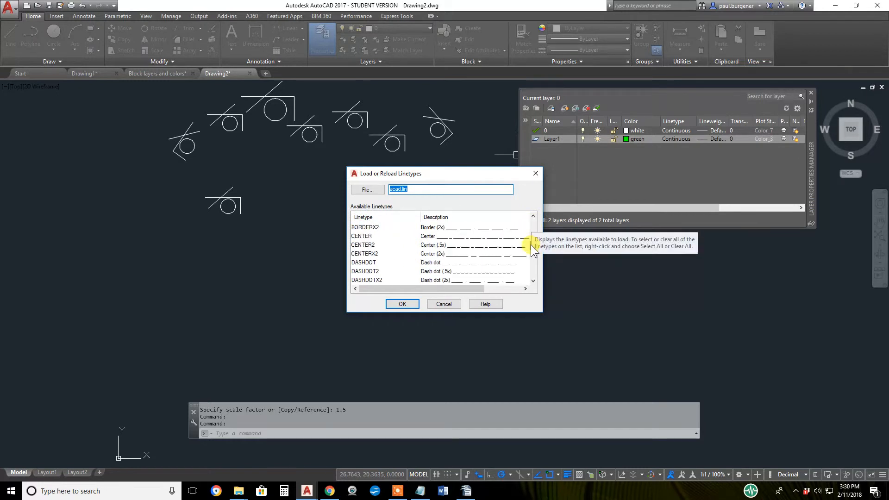
pyautogui.click(382, 253)
pyautogui.click(403, 304)
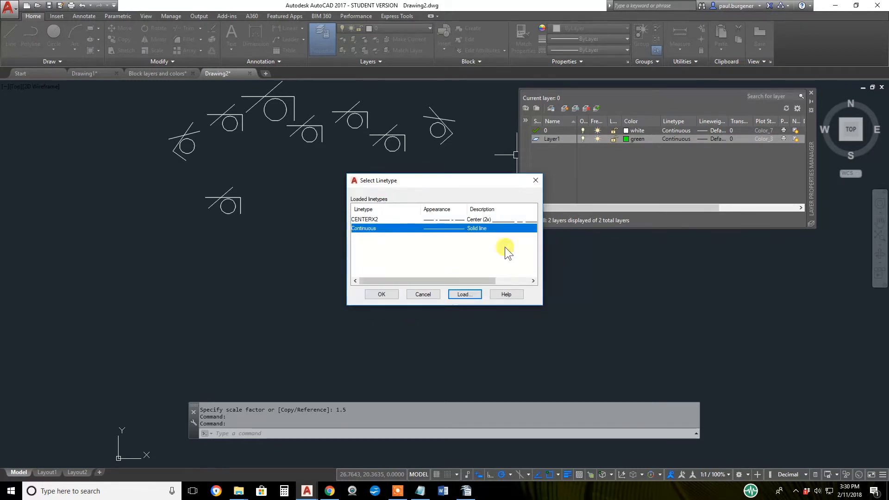
pyautogui.click(711, 138)
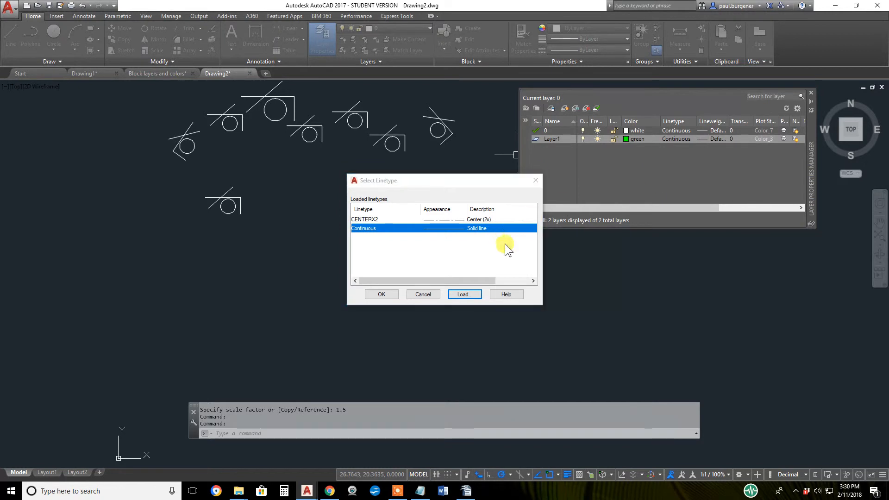
pyautogui.click(374, 217)
pyautogui.click(381, 294)
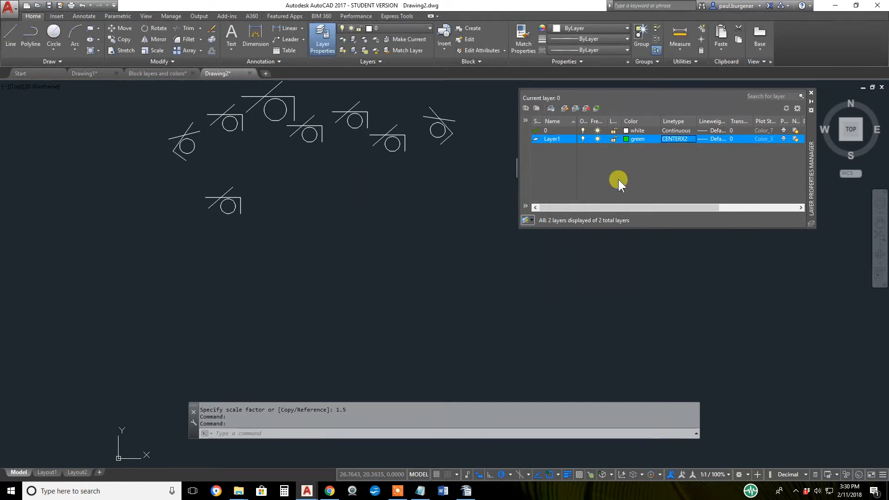
# Set the green layer's lineweight to 0.35 mm
pyautogui.click(714, 139)
pyautogui.click(438, 265)
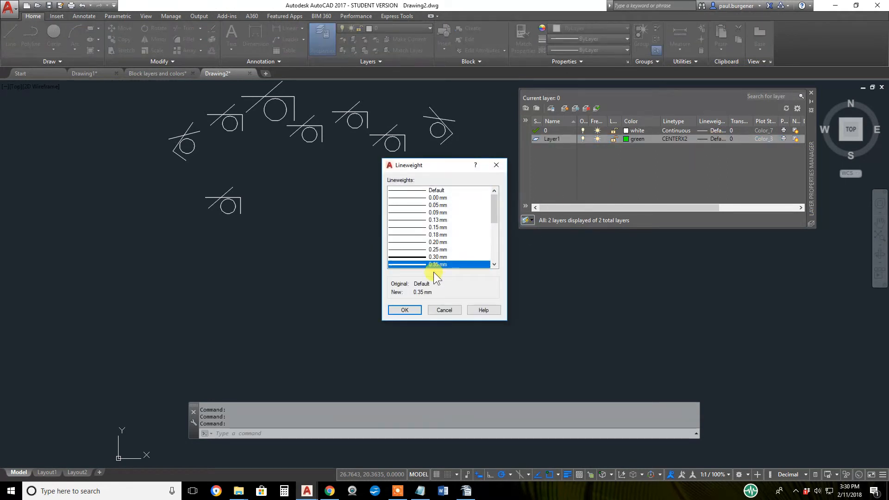
pyautogui.click(409, 310)
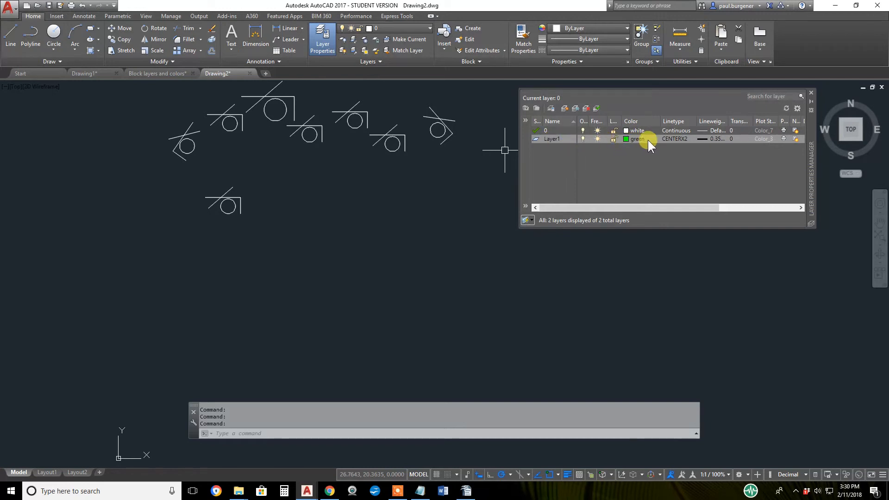
# Move all the block instances in the drawing onto Layer1 and inspect their linework up close
pyautogui.click(446, 158)
pyautogui.click(180, 121)
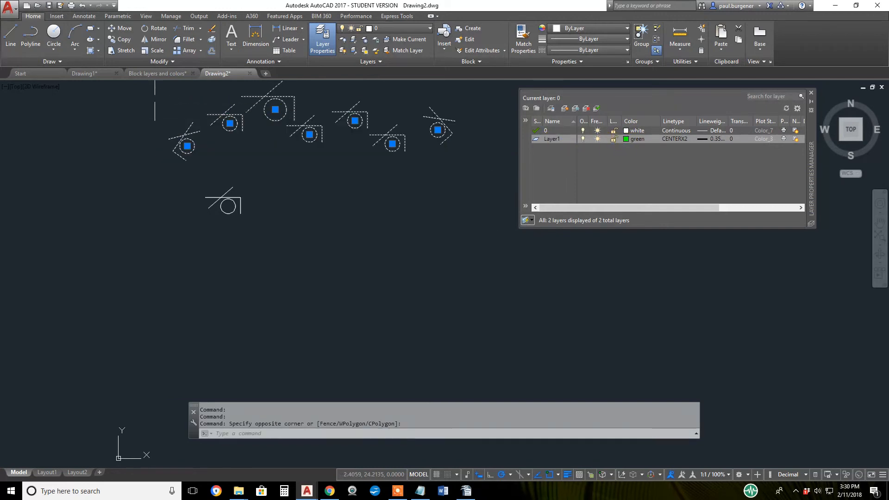
pyautogui.click(260, 226)
pyautogui.click(174, 179)
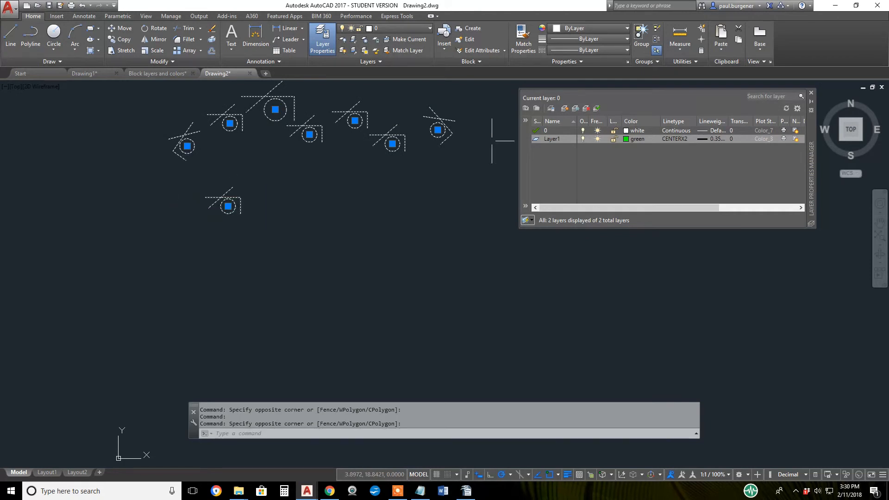
pyautogui.click(410, 25)
pyautogui.click(386, 50)
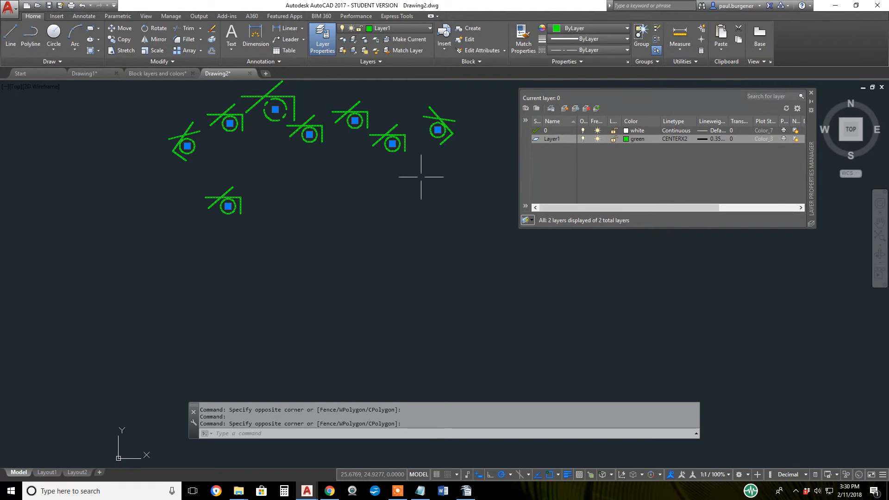
pyautogui.scroll(5, 354, 127)
pyautogui.scroll(-5, 355, 127)
pyautogui.moveTo(360, 159); pyautogui.dragTo(373, 201, button='middle')
pyautogui.scroll(5, 301, 146)
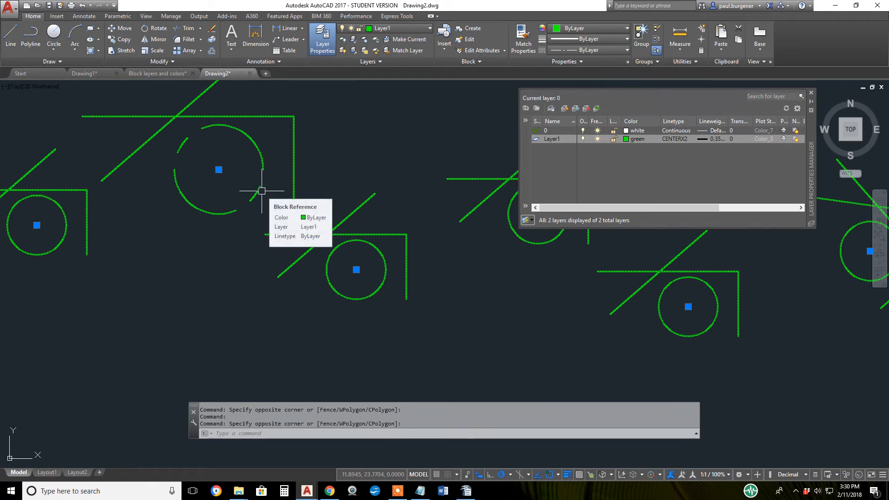
pyautogui.press('Escape')
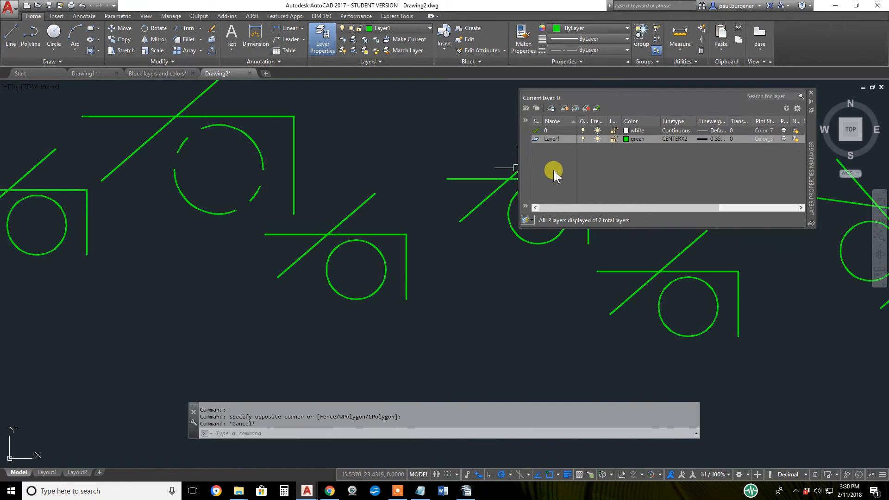
# Make Layer1 the current layer and freeze layer 0
pyautogui.click(598, 139)
pyautogui.click(598, 139)
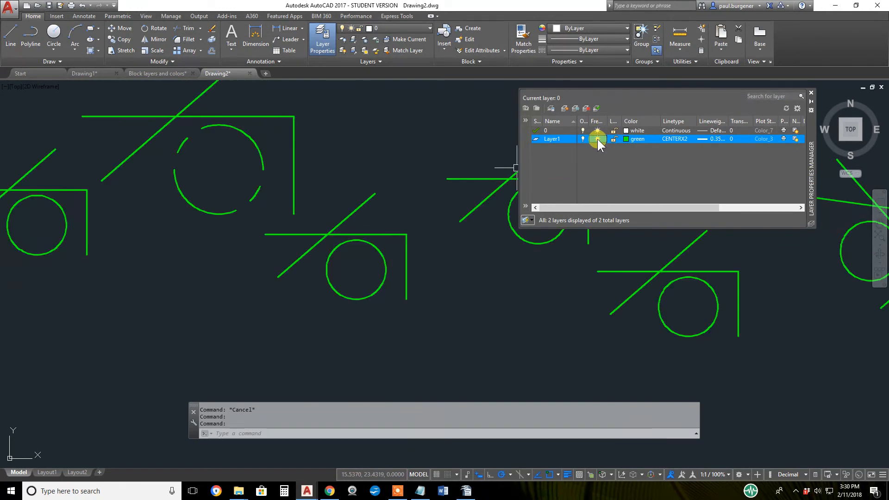
pyautogui.doubleClick(538, 140)
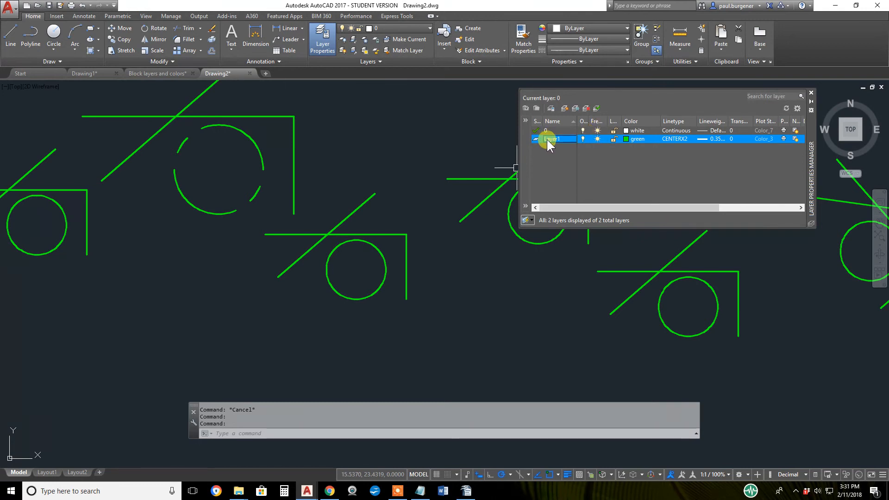
pyautogui.click(597, 131)
pyautogui.click(597, 131)
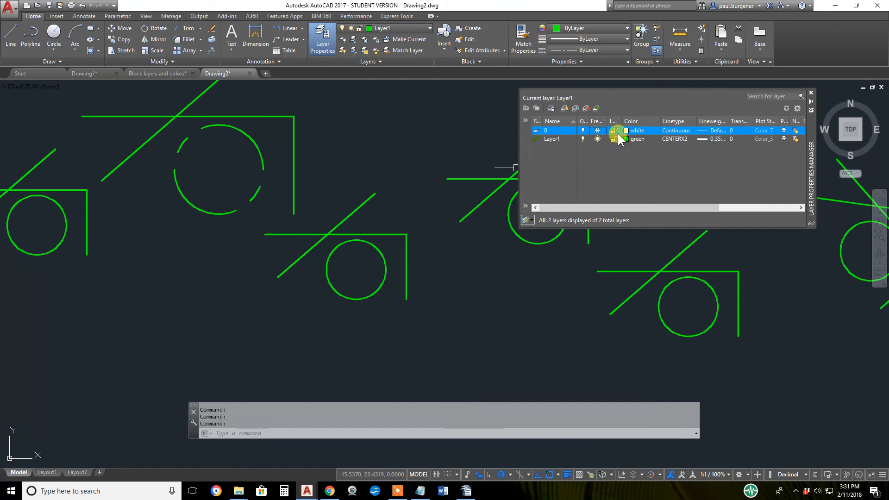
# Change the colour of layer 0 to blue index colour 160
pyautogui.click(635, 131)
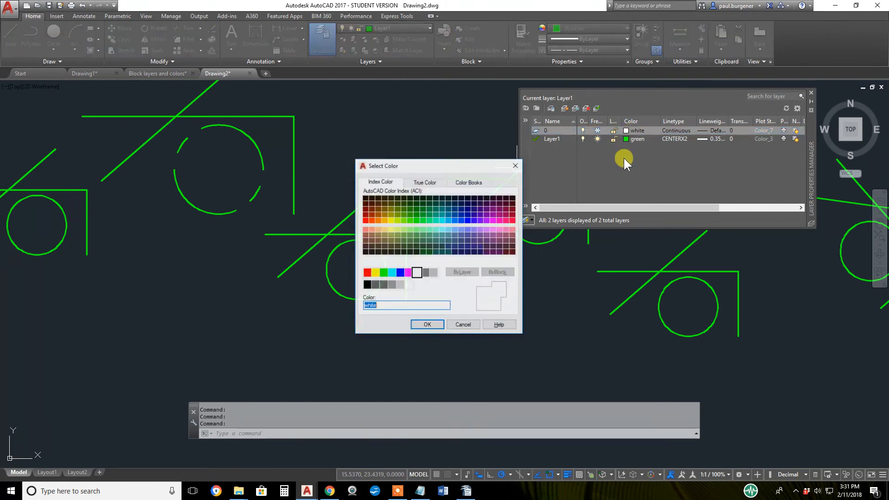
pyautogui.click(462, 221)
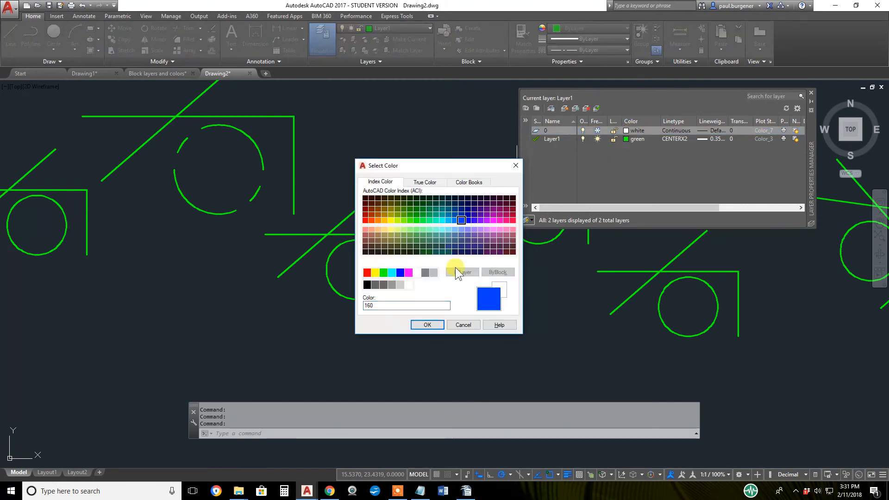
pyautogui.click(428, 324)
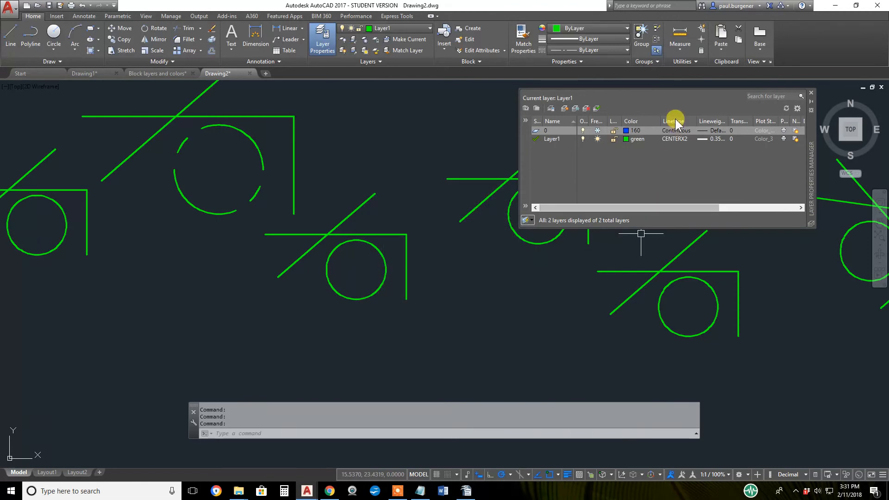